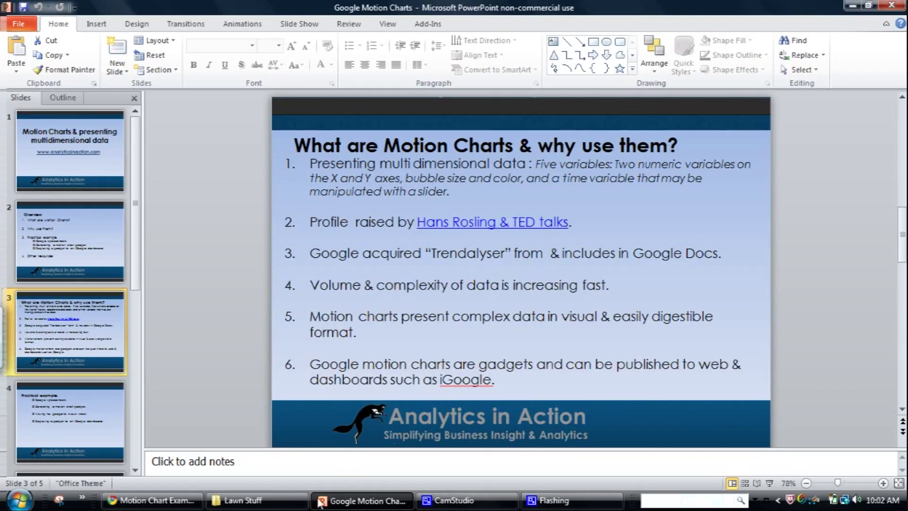
- Switch from the PowerPoint slide to the Motion Chart Example chart in Chrome
left_click(172, 498)
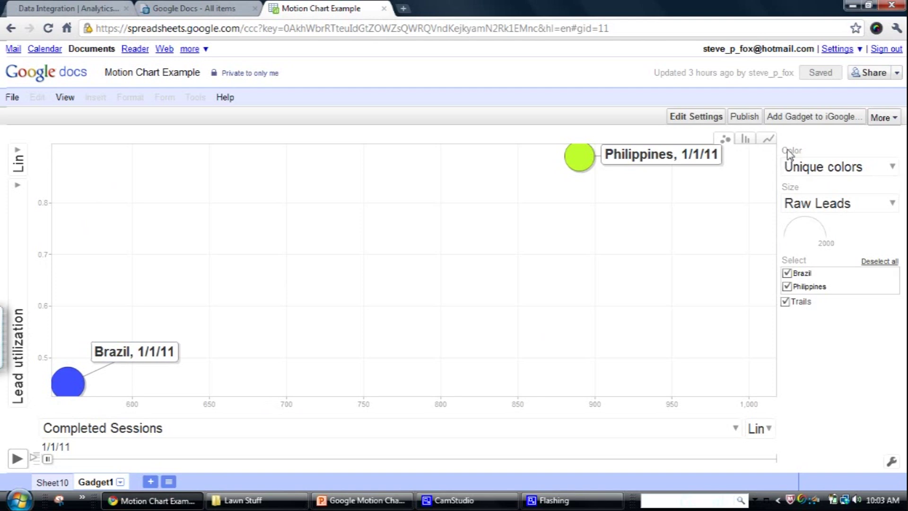
- Keep Unique colors for the bubbles, play the chart to 3/20/11, and return to PowerPoint
left_click(893, 168)
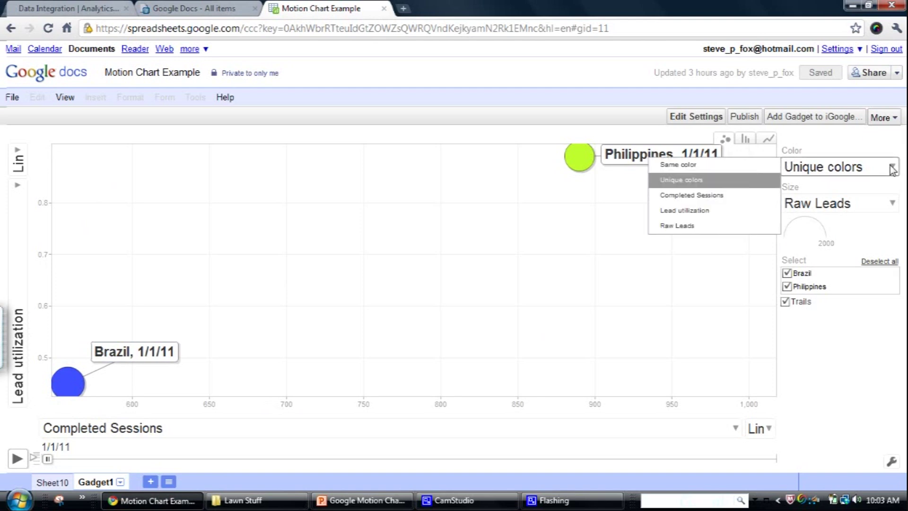
left_click(752, 182)
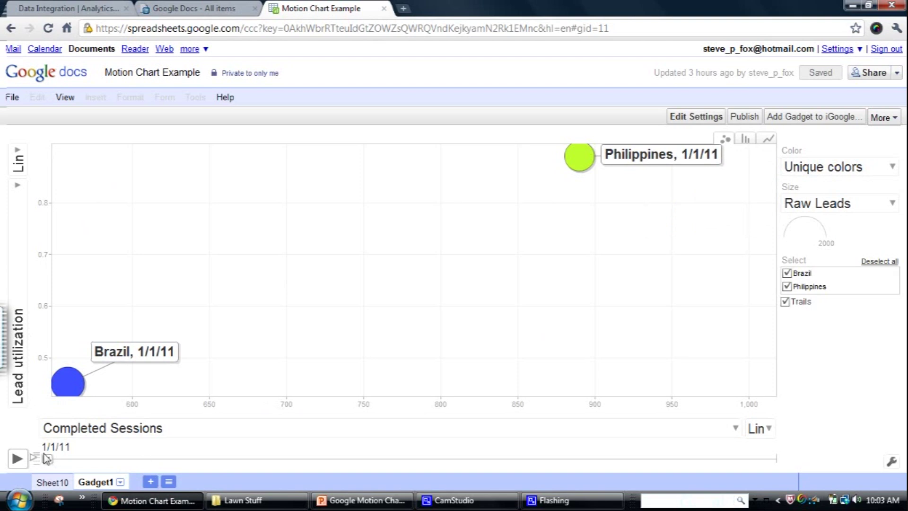
left_click(17, 460)
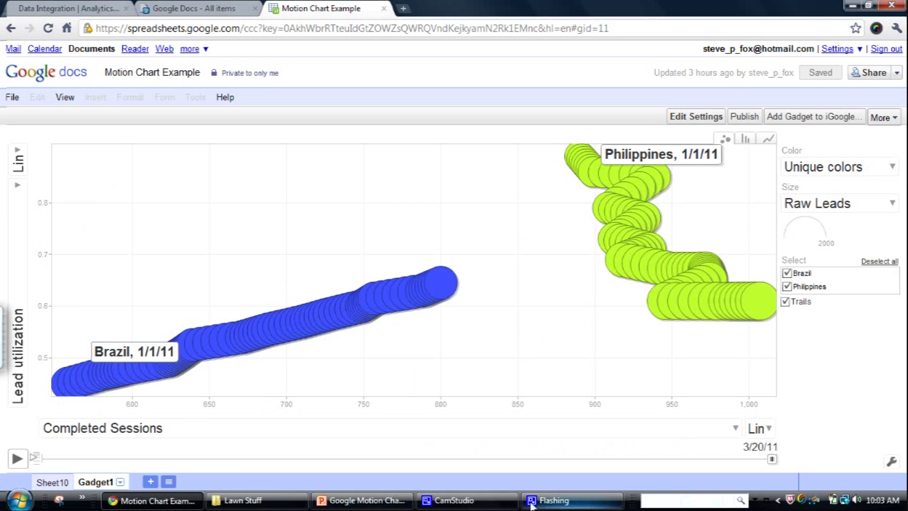
mouse_move(455, 506)
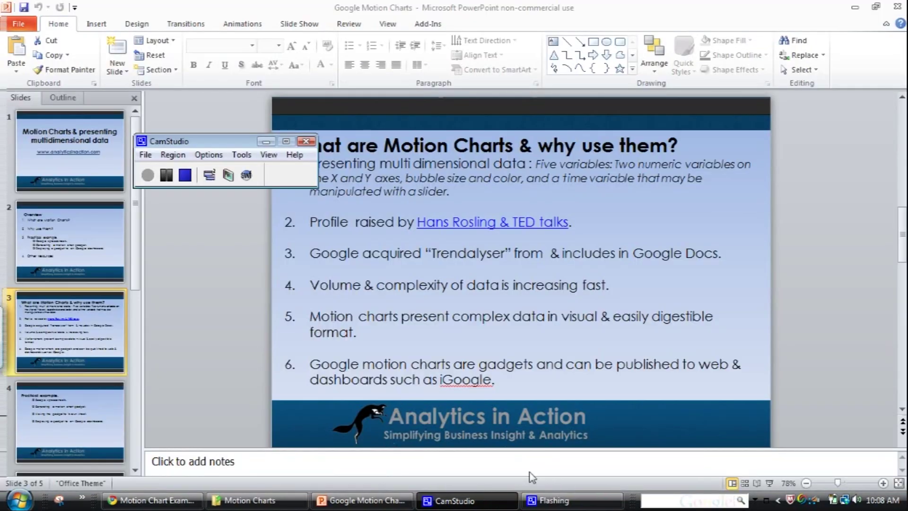
left_click(770, 484)
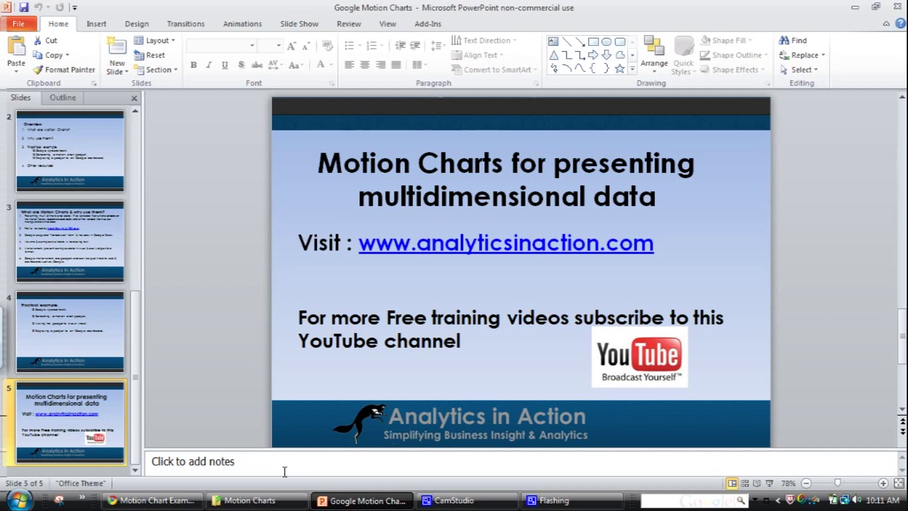
- Switch from PowerPoint to the Motion Chart Example gadget in Chrome
left_click(195, 500)
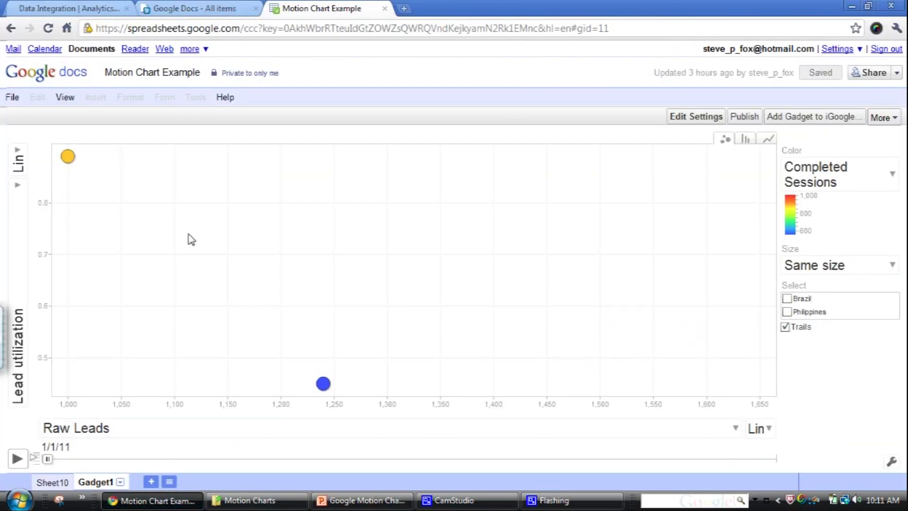
- Open Sheet10 at the top and point out the Country, Week and Raw Leads headers
left_click(51, 481)
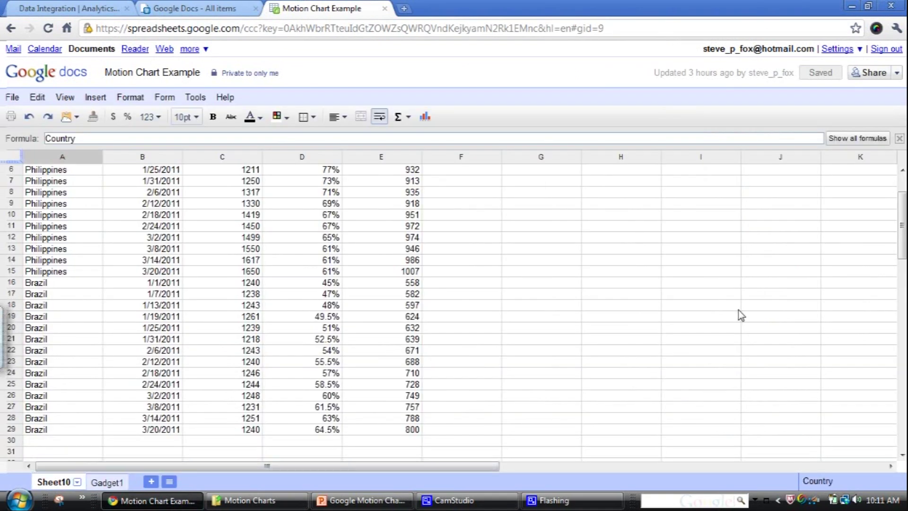
left_click_drag(901, 227, 902, 203)
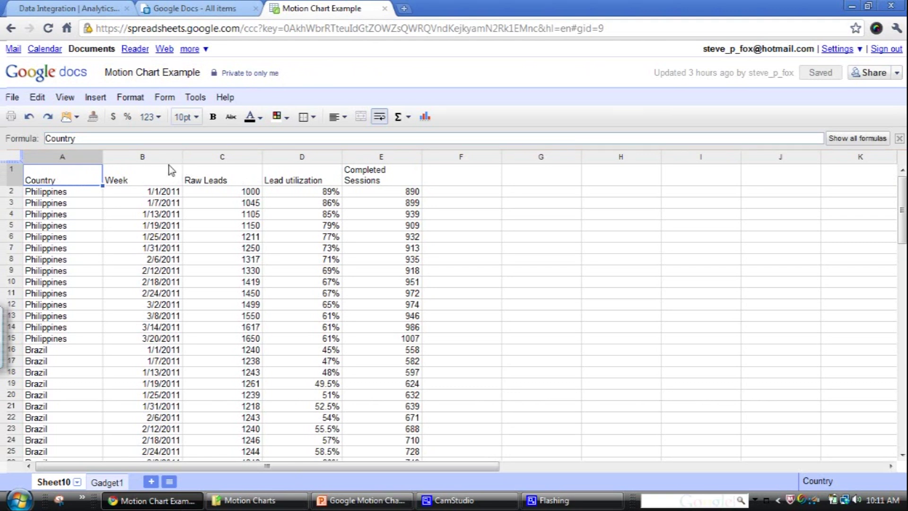
left_click(124, 174)
left_click(52, 179)
left_click(151, 174)
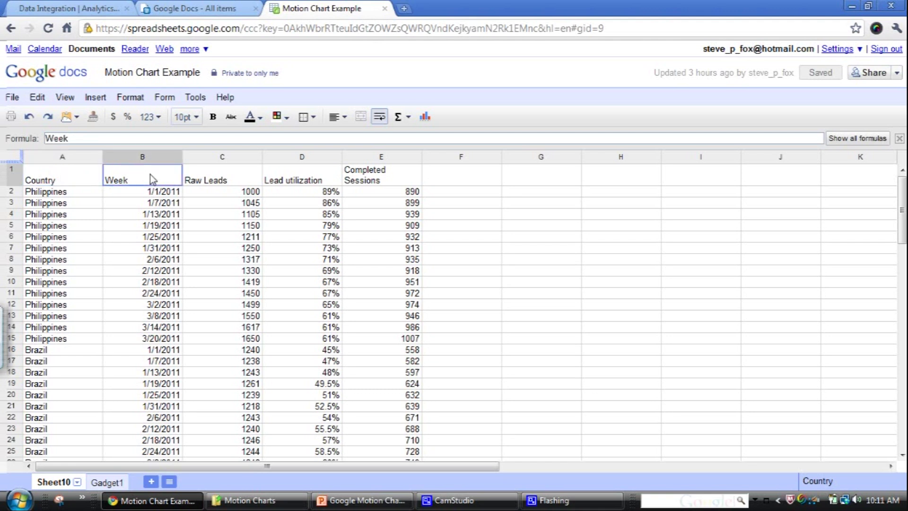
left_click(229, 175)
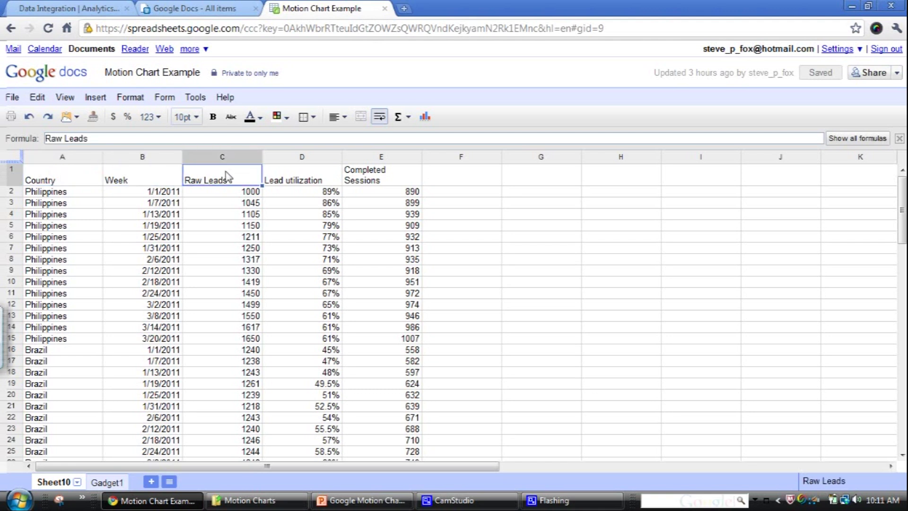
- Point out Raw Leads values 1000, 1045, 1105, the Lead utilization and Completed Sessions columns
left_click(247, 195)
left_click(246, 207)
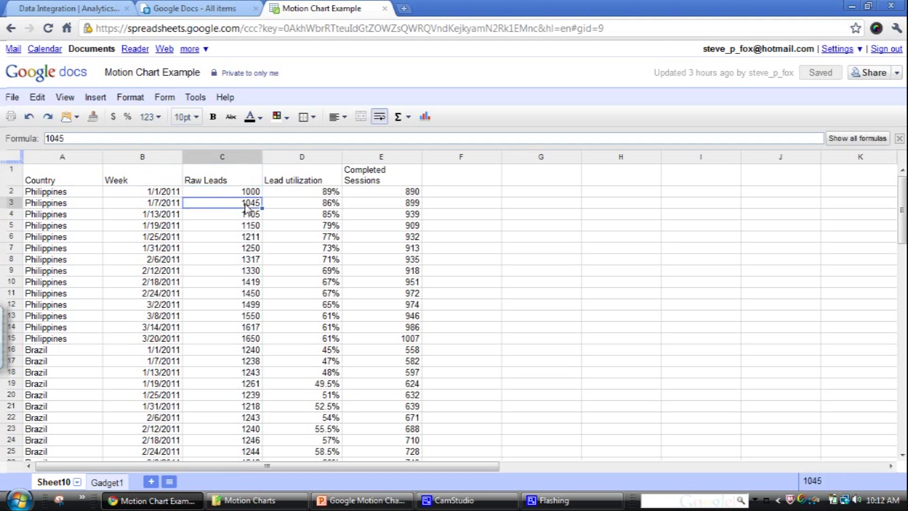
left_click(247, 215)
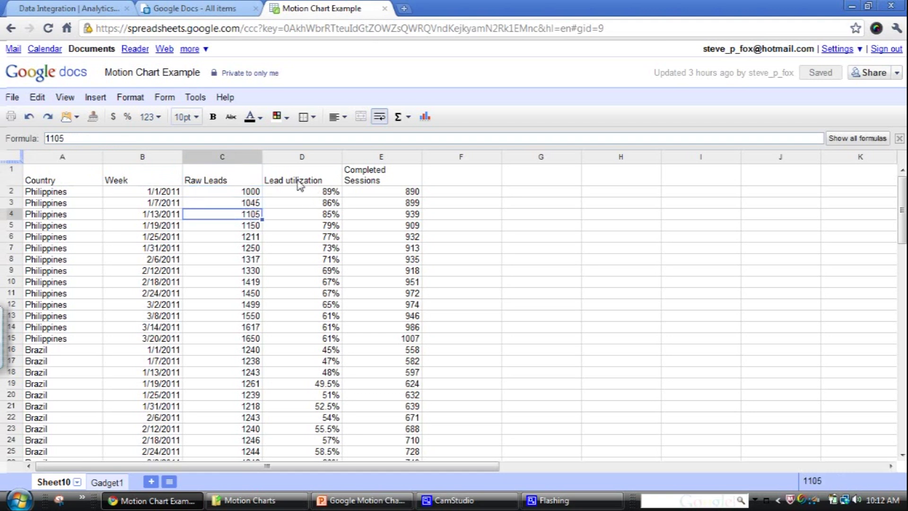
left_click(299, 185)
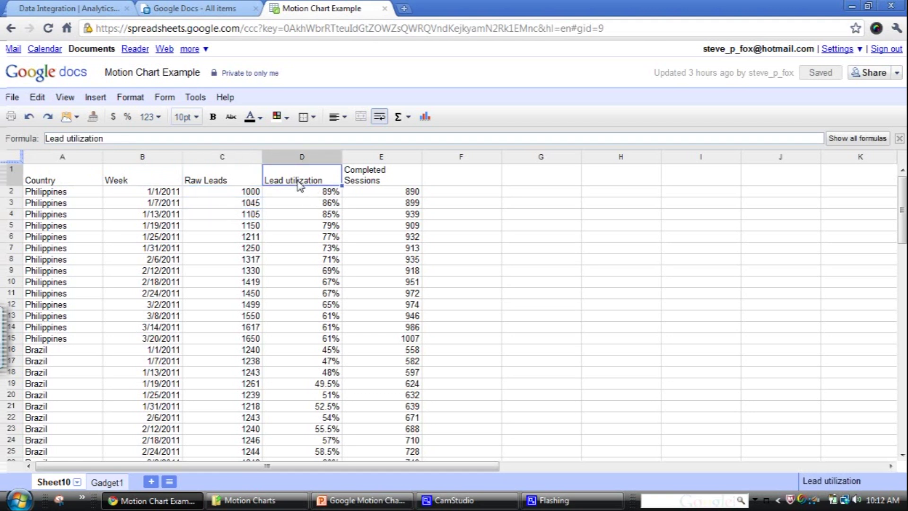
left_click(394, 182)
left_click(388, 195)
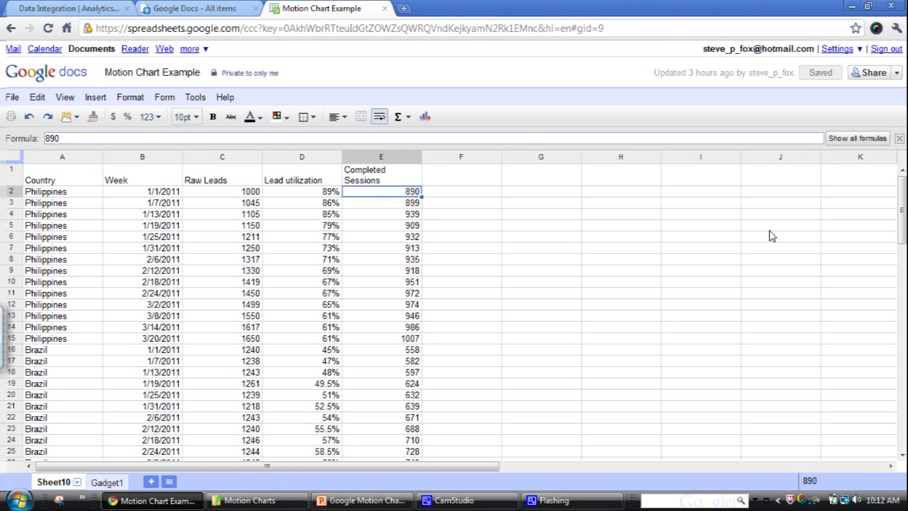
scroll(905, 222, "down", 1)
scroll(905, 222, "up", 1)
left_click(69, 172)
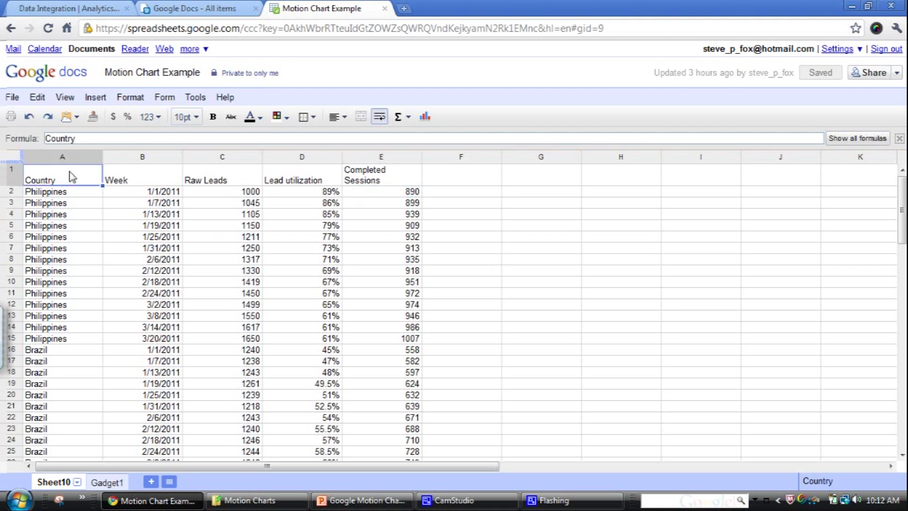
- Select A1:E29 on Sheet10 and add the Motion Chart gadget via Insert > Gadget
key("ctrl+shift+Right")
key("ctrl+shift+Down")
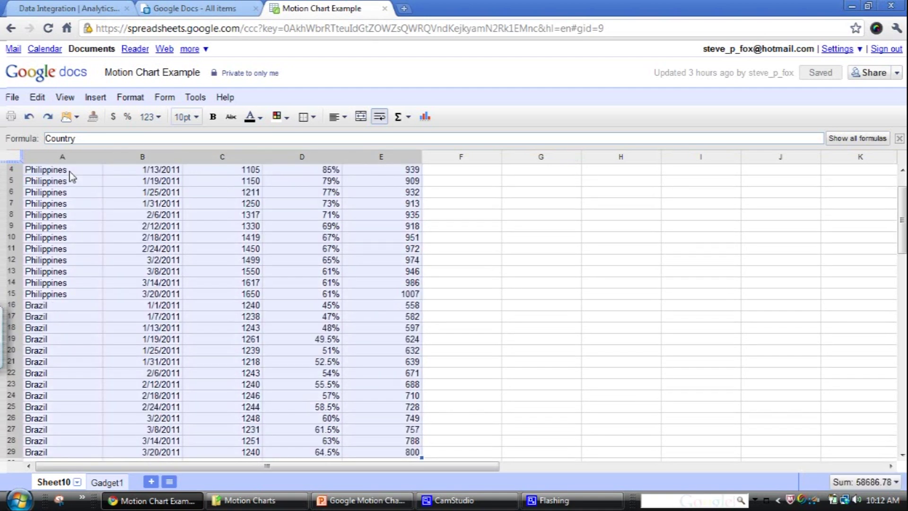
left_click(102, 101)
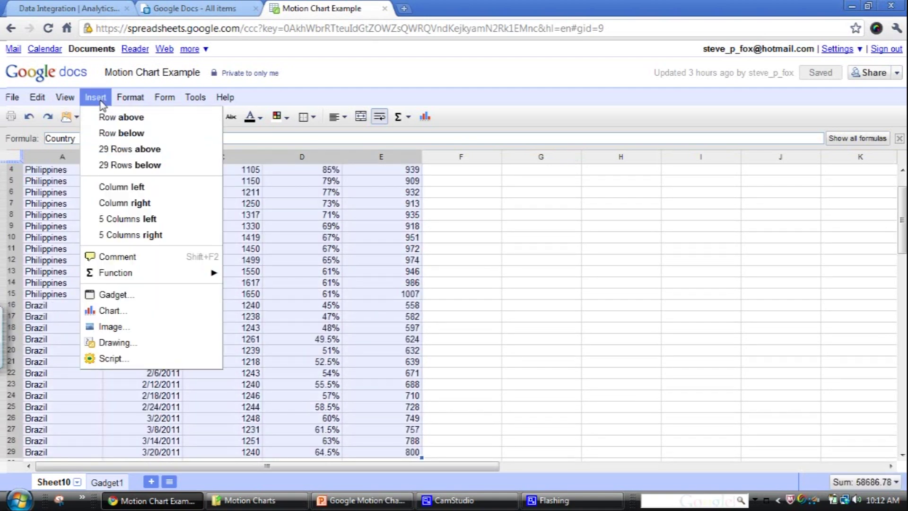
left_click(114, 296)
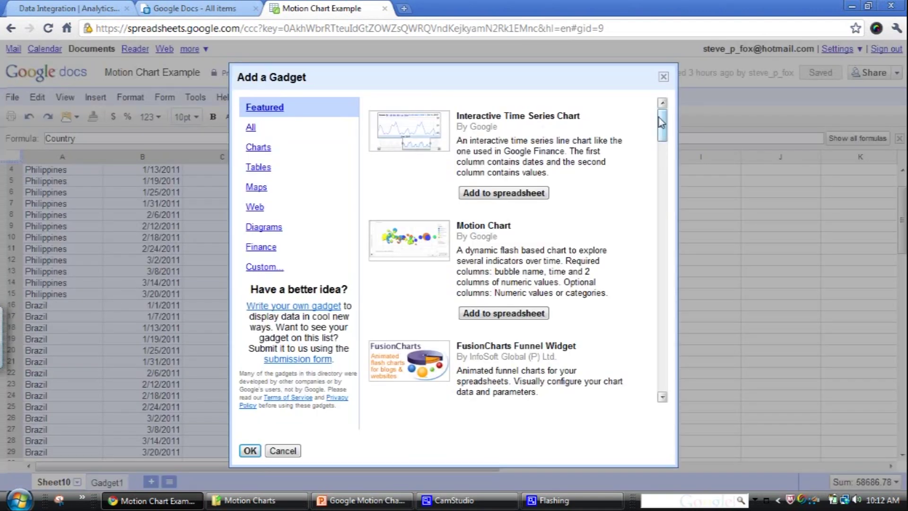
left_click_drag(661, 123, 655, 88)
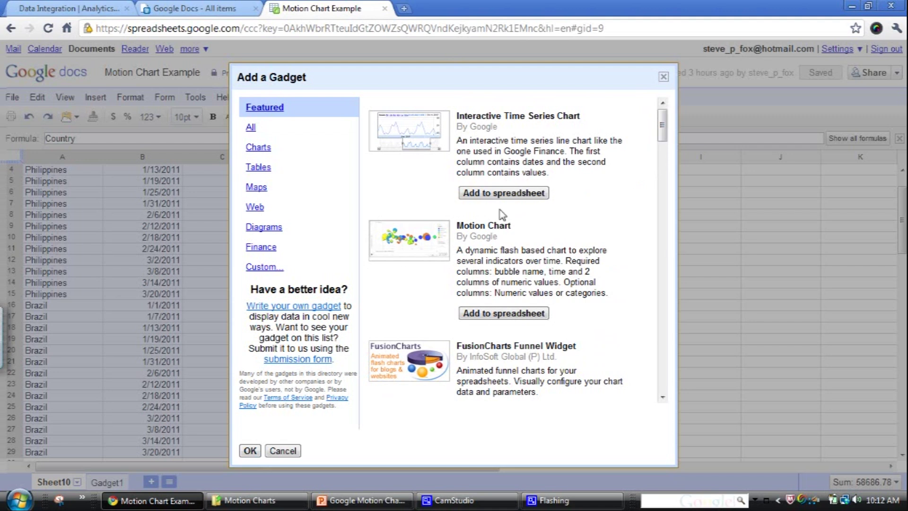
left_click_drag(471, 227, 493, 228)
left_click(489, 314)
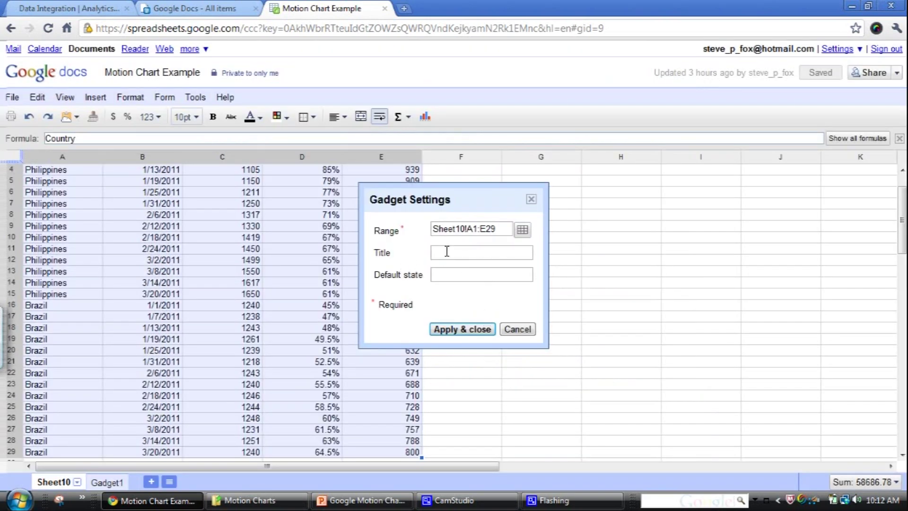
- Title the gadget MotionChartDemo and apply it to the sheet
left_click(447, 251)
type("MotionChartDemo")
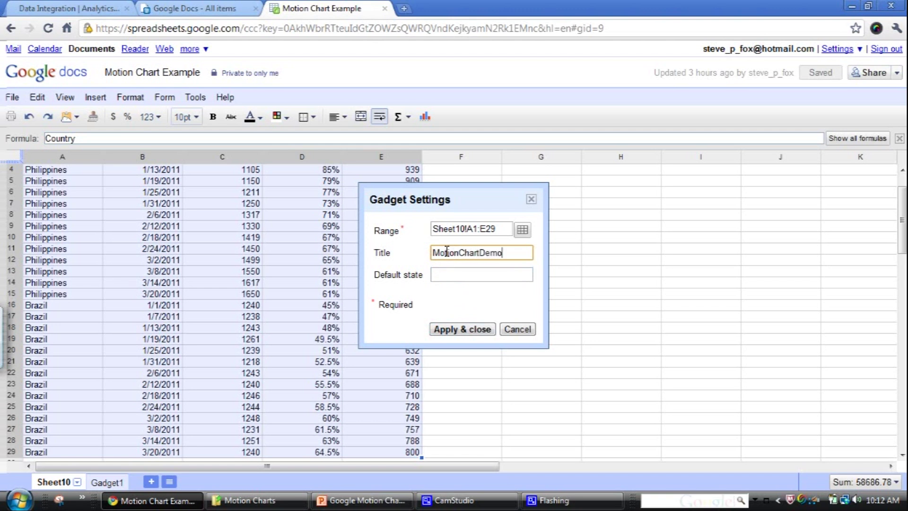
left_click(475, 330)
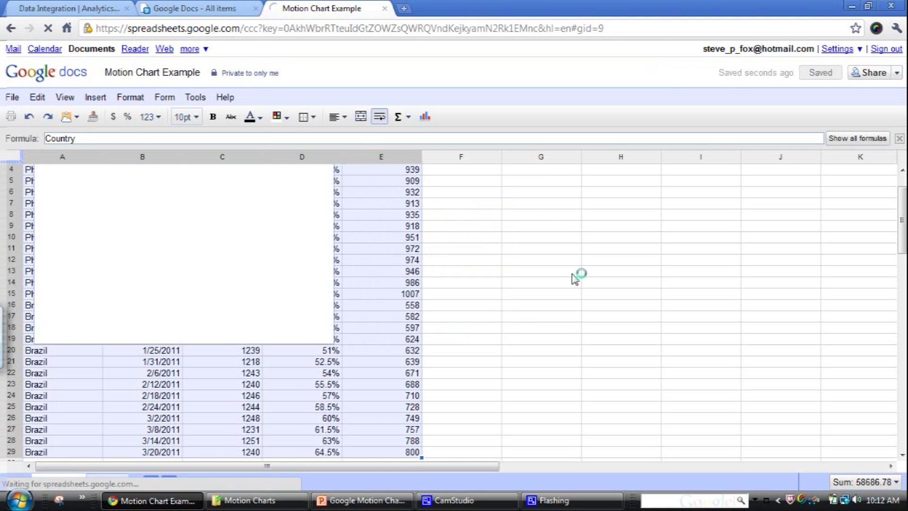
- Select the loaded chart, then open the MotionChartDemo gadget's title menu
scroll(904, 233, "up", 1)
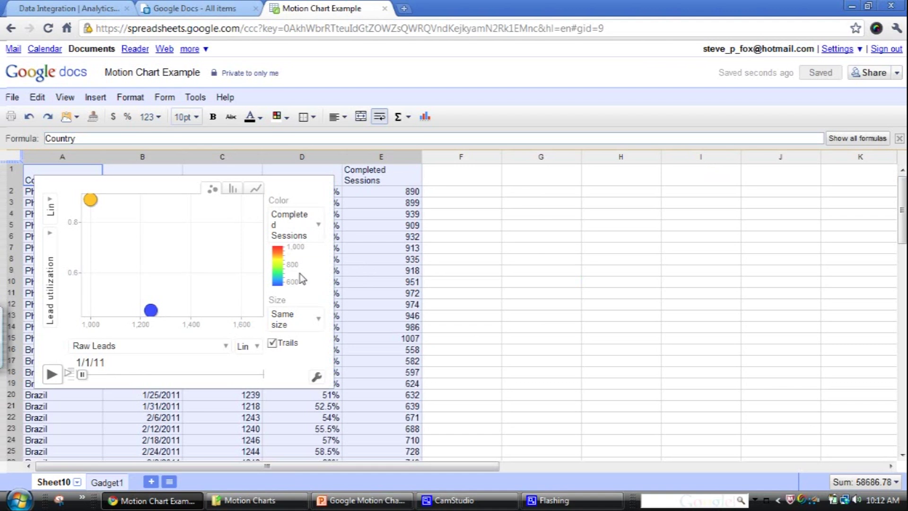
left_click(60, 190)
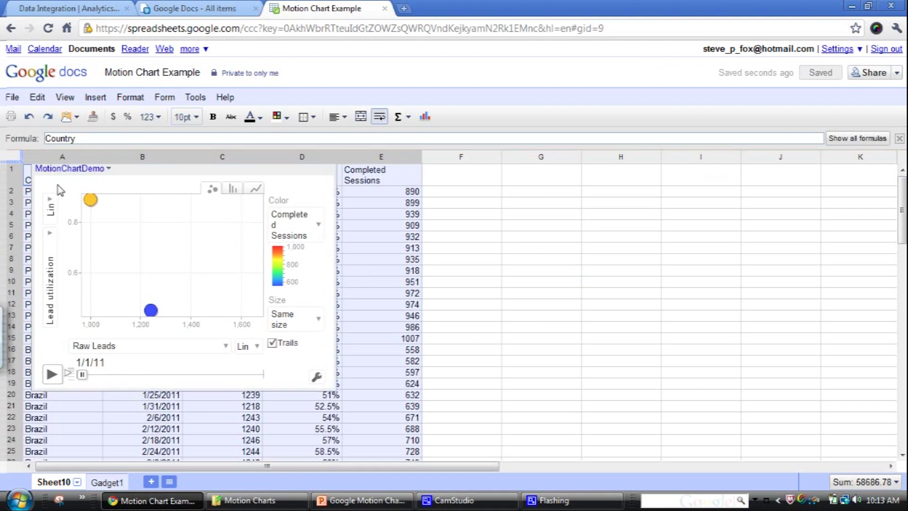
left_click(472, 284)
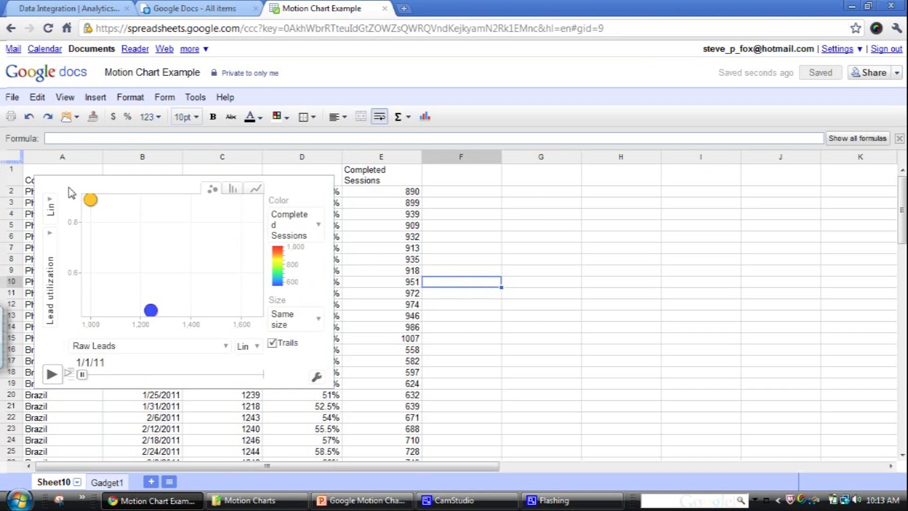
mouse_move(70, 187)
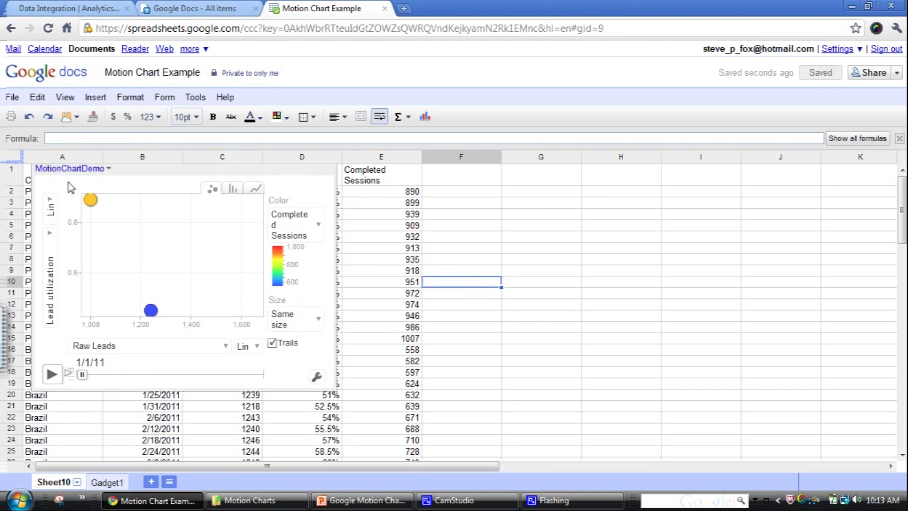
left_click(109, 169)
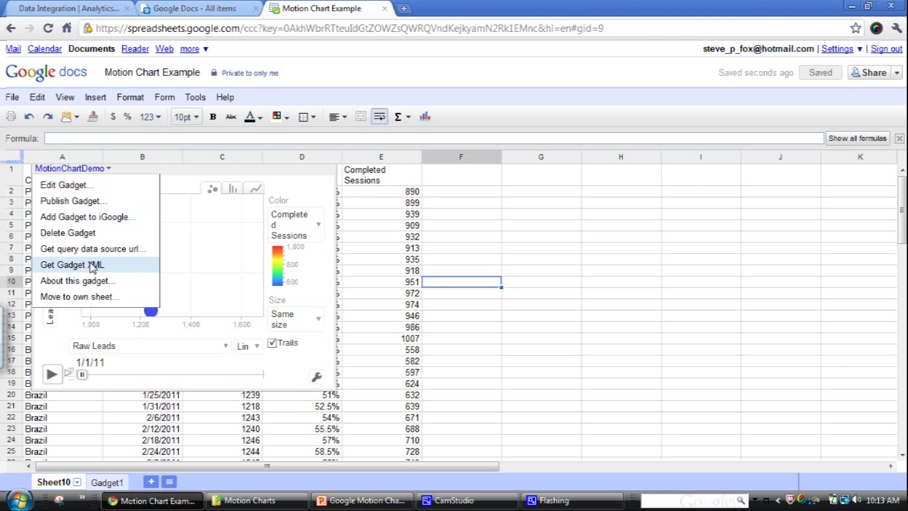
- Choose Move to own sheet so MotionChartDemo sits on its own Gadget2 sheet
left_click(85, 302)
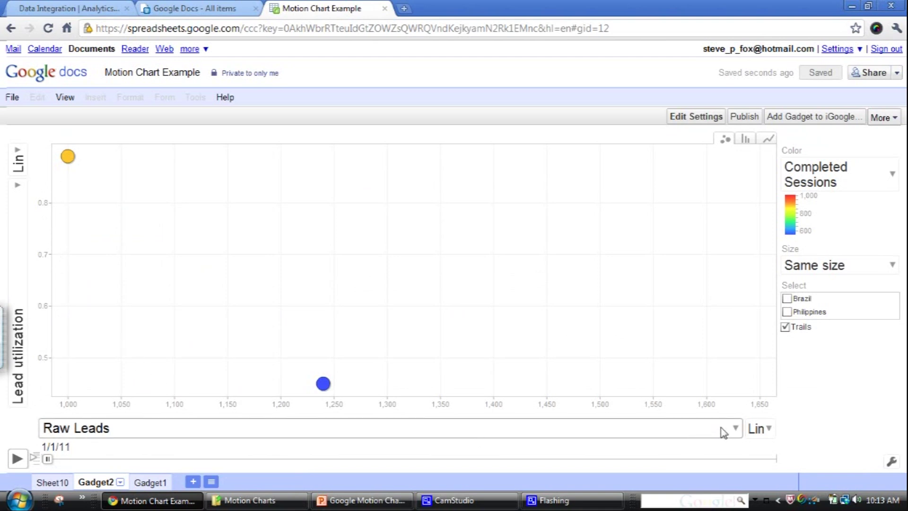
- Plot Completed Sessions on the horizontal axis and colour bubbles with Unique colors
left_click(736, 430)
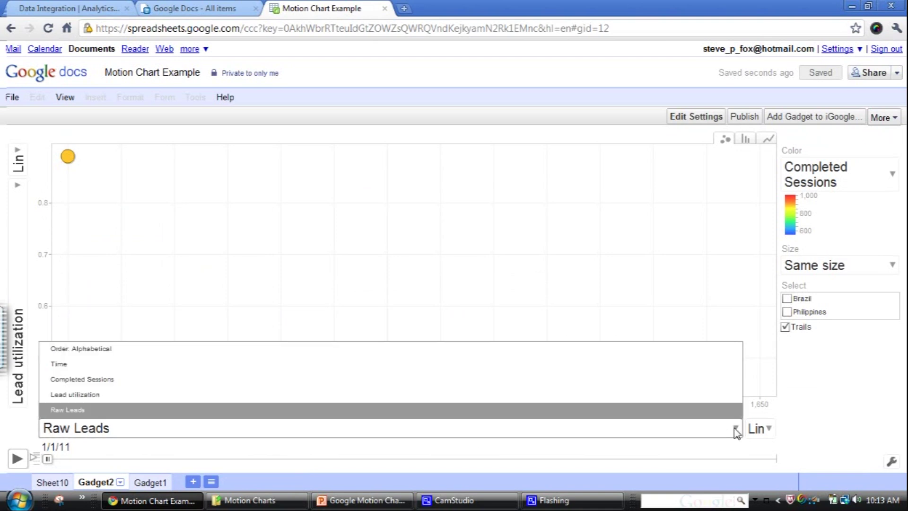
left_click(492, 381)
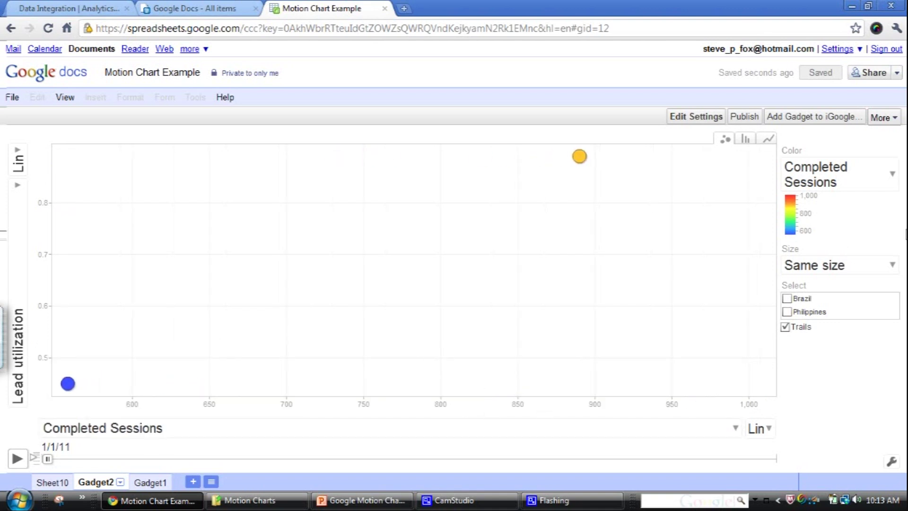
left_click(892, 180)
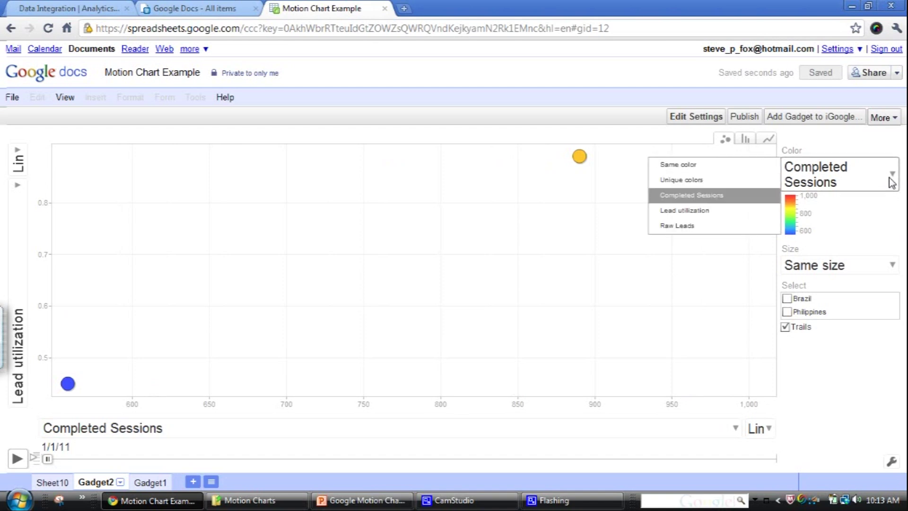
left_click(741, 185)
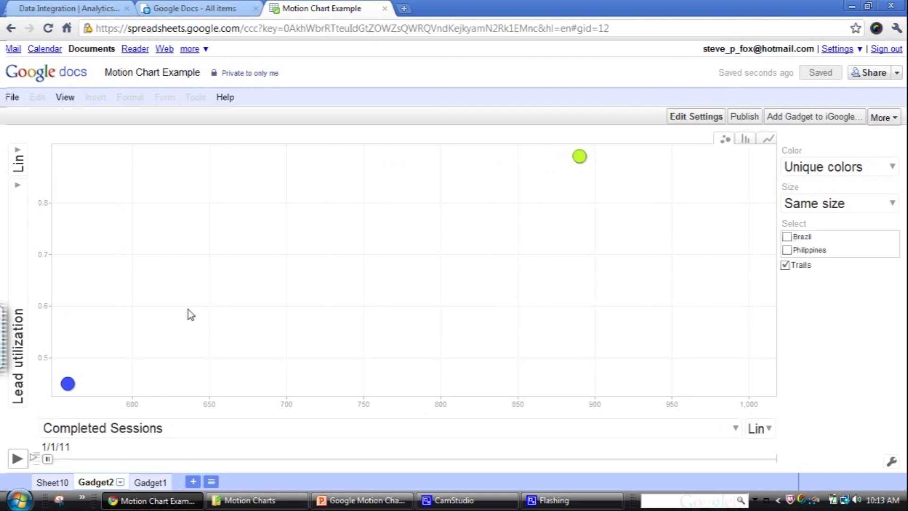
- Track Philippines and Brazil, size bubbles by Raw Leads, and start the animation
left_click(787, 250)
left_click(787, 236)
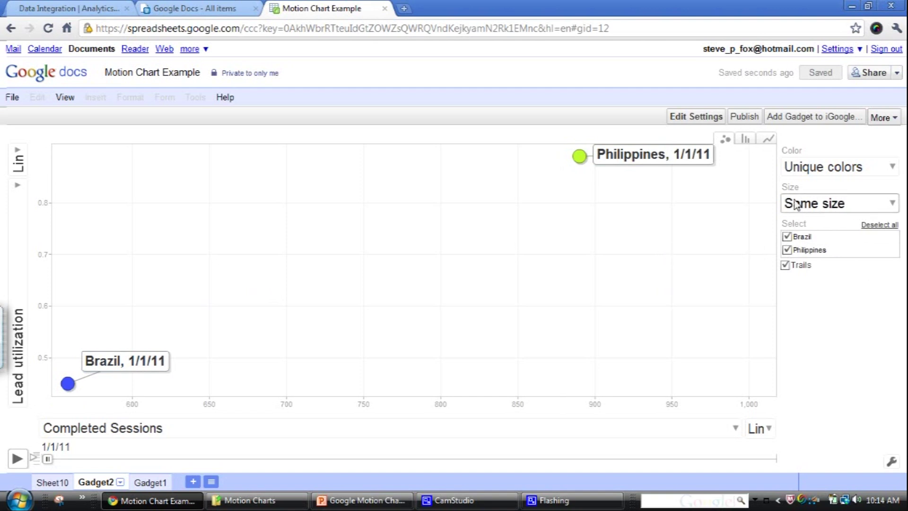
left_click(893, 203)
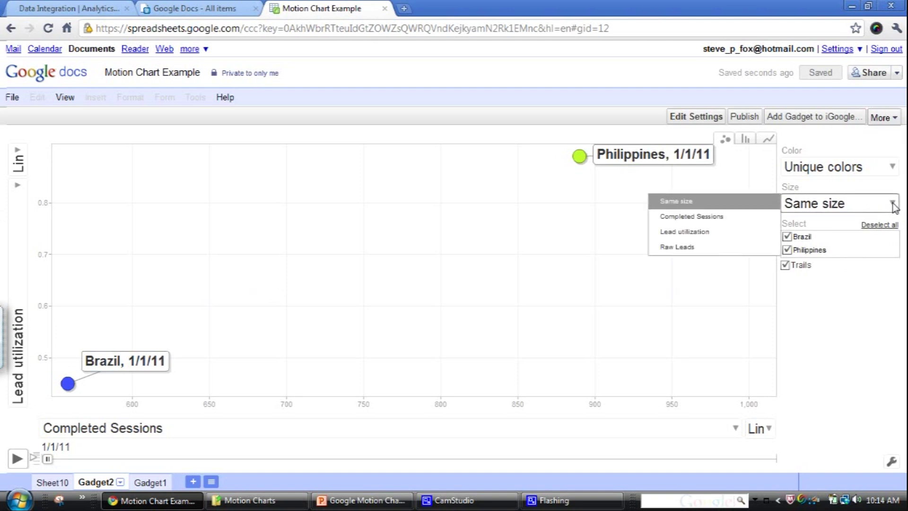
left_click(724, 247)
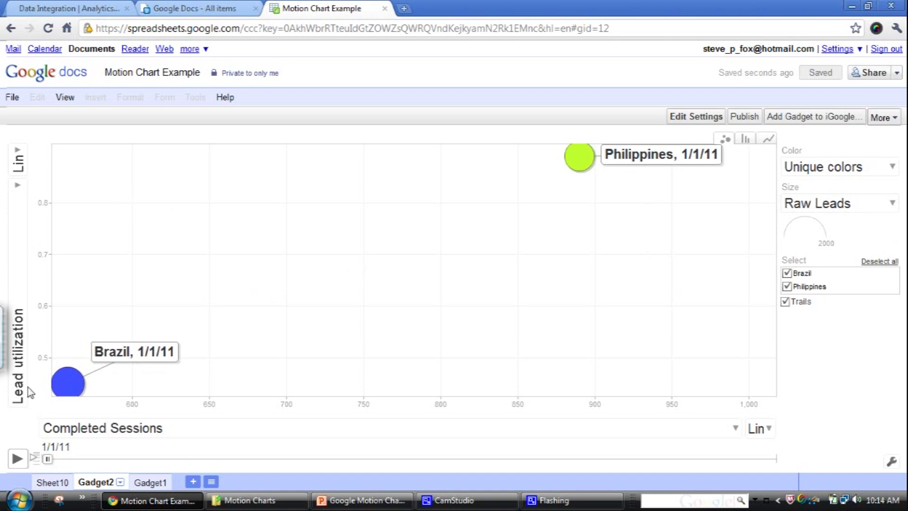
left_click(17, 459)
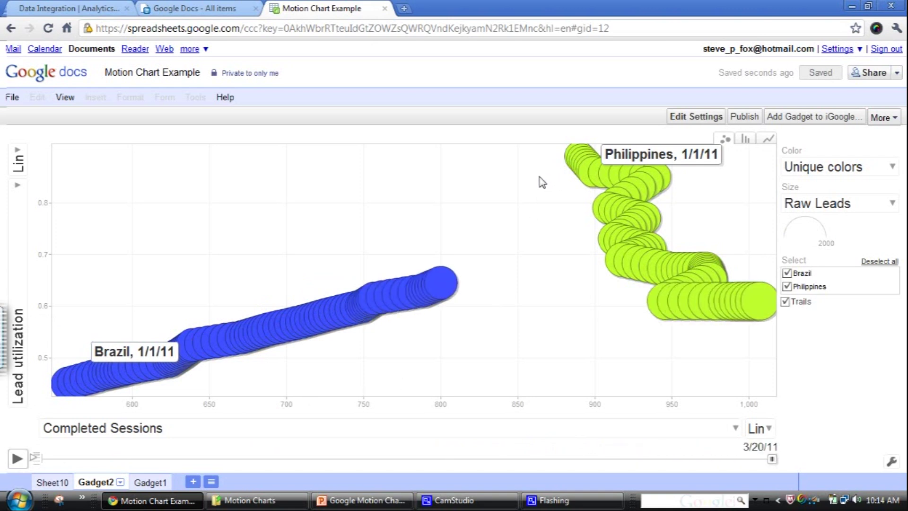
- Let the animation run to 3/20/11, then untick and re-tick Philippines
mouse_move(588, 177)
mouse_move(757, 300)
left_click(564, 154)
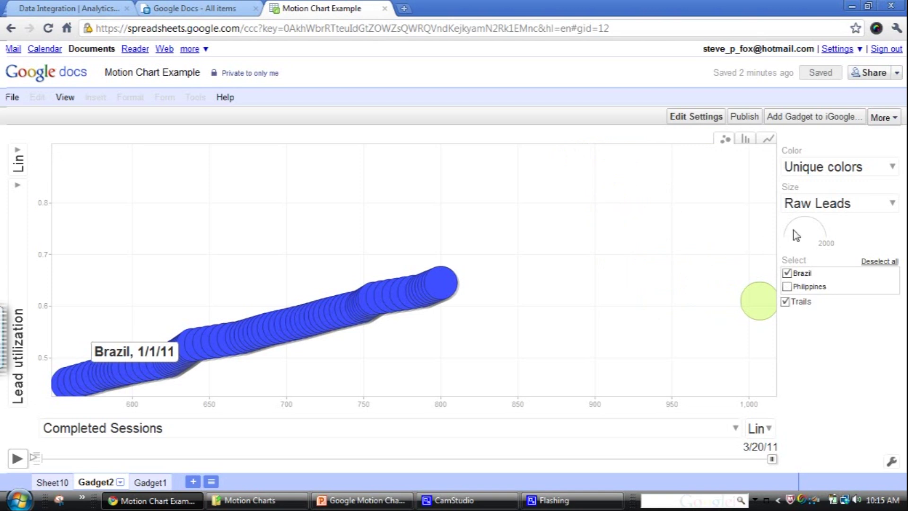
left_click(787, 287)
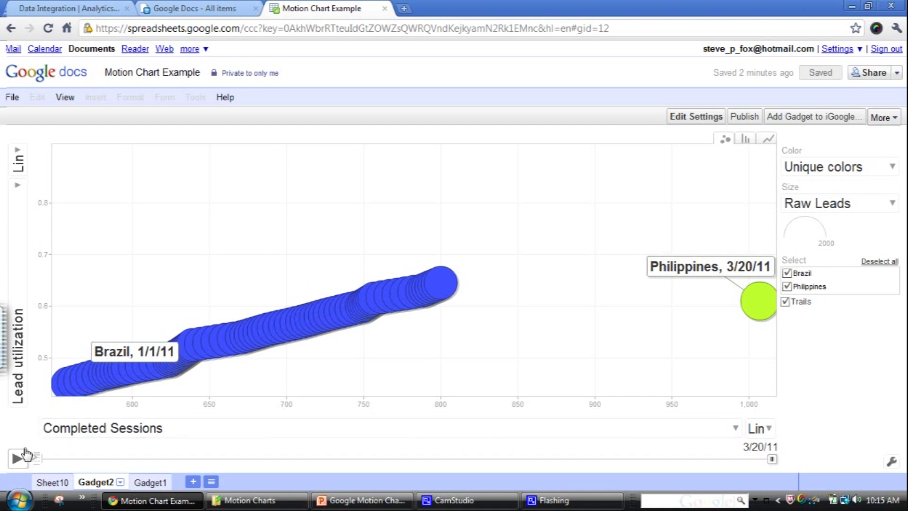
mouse_move(93, 388)
- Add the Motion chart gadget to iGoogle and play it to 3/20/11 on the dashboard
left_click(806, 118)
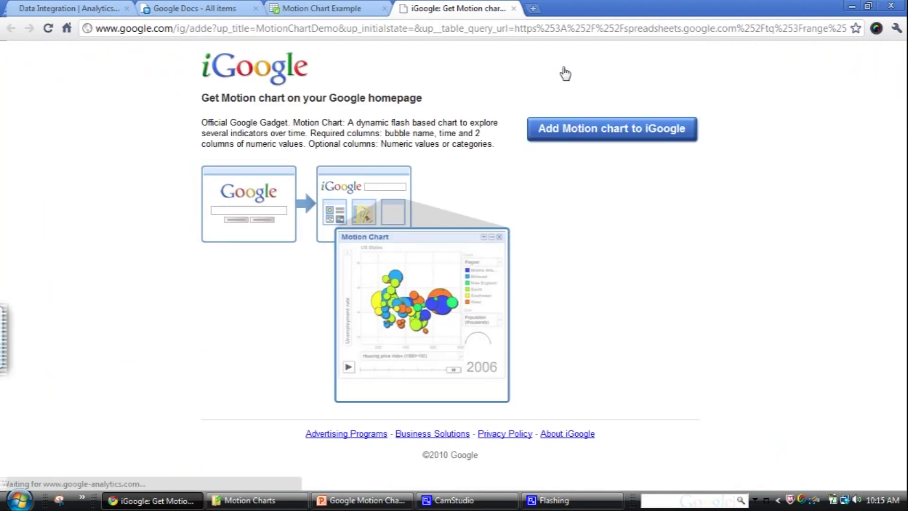
left_click(590, 131)
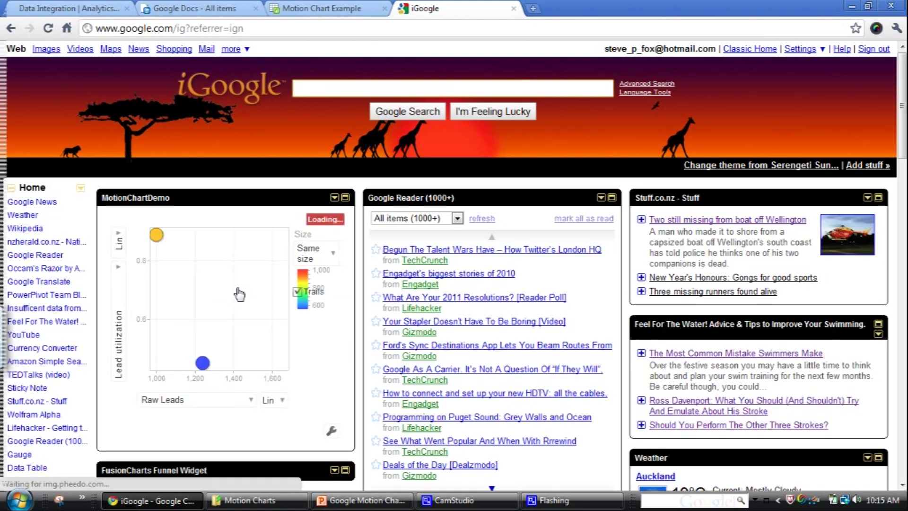
left_click(121, 430)
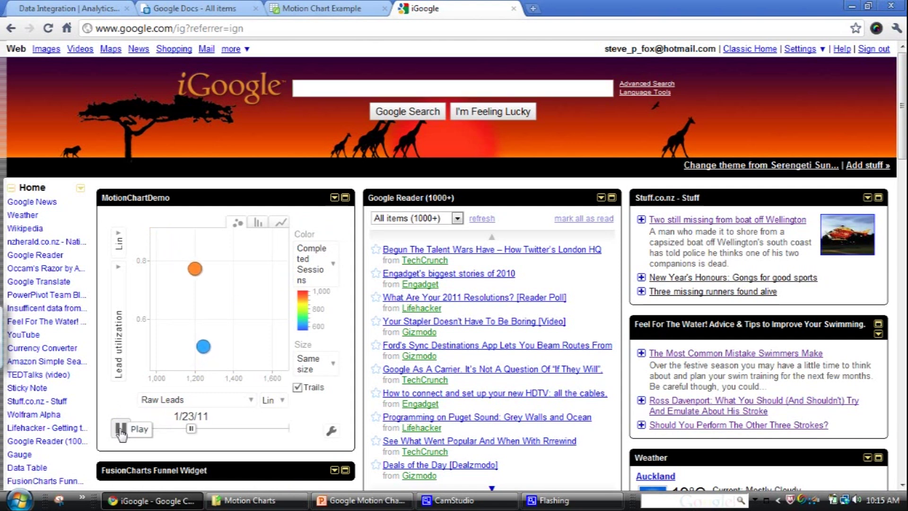
left_click(335, 198)
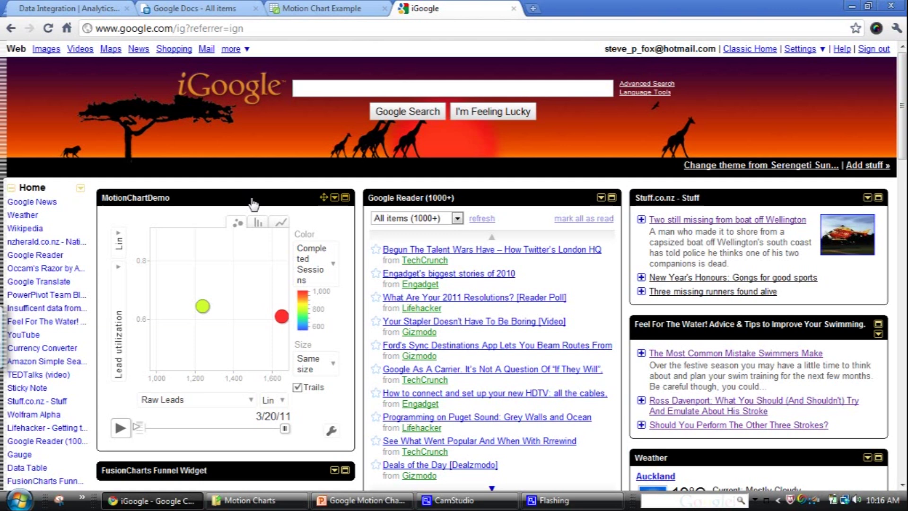
- Expand the collapsed FusionCharts Funnel Widget gadget to display its funnel chart
left_click_drag(904, 120, 903, 153)
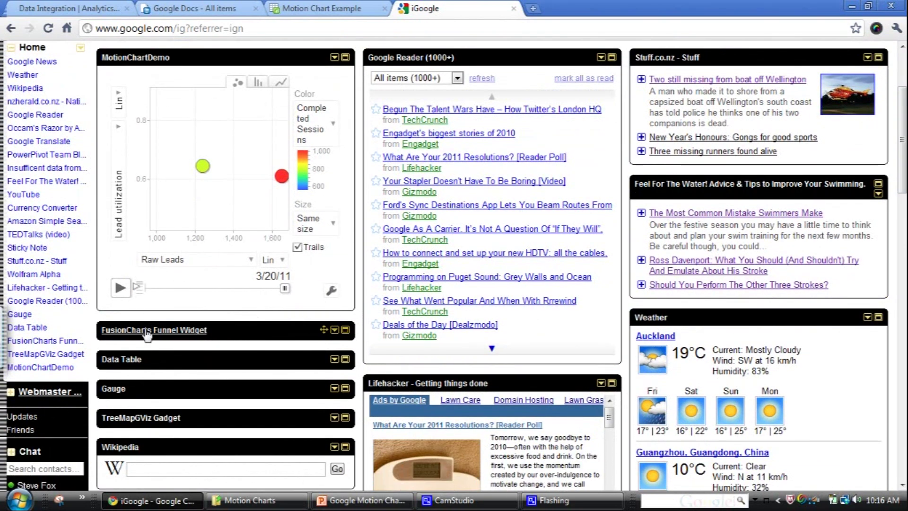
left_click(334, 332)
left_click(286, 372)
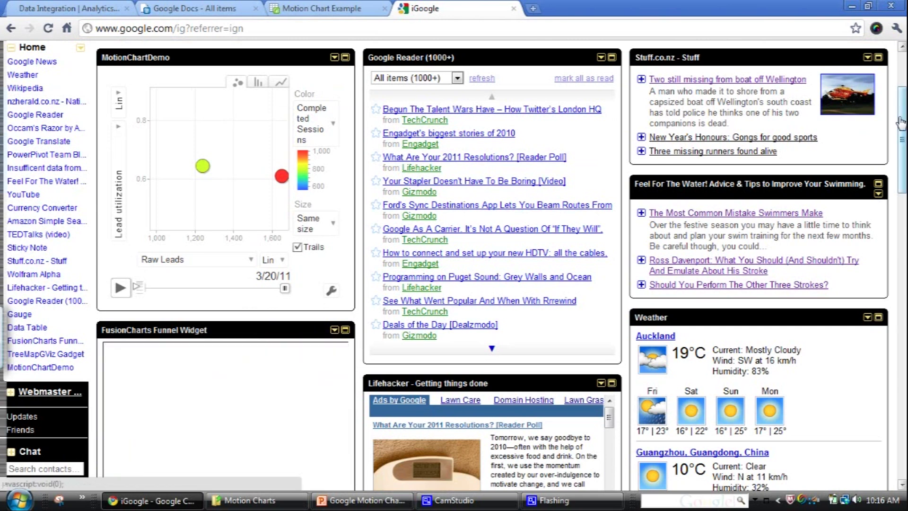
- Expand the Gauge gadget so its rev counter dial appears
left_click_drag(903, 135, 903, 161)
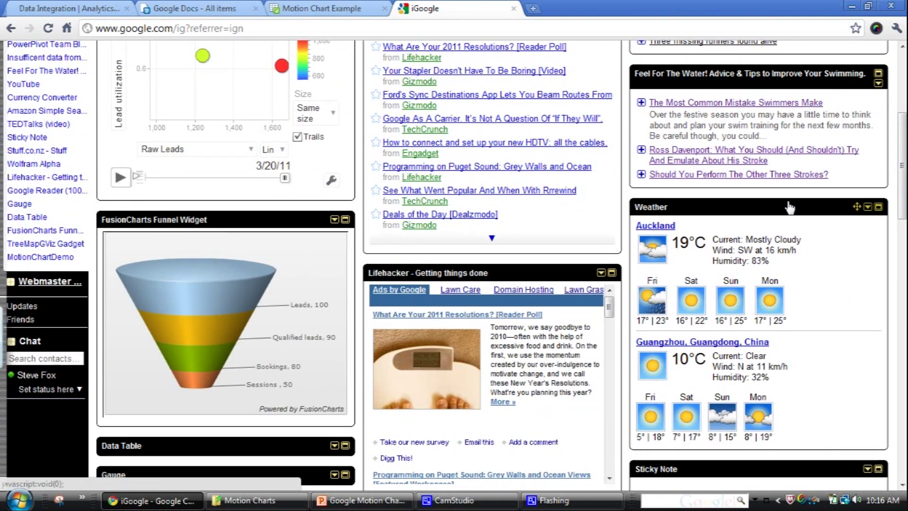
left_click_drag(903, 152, 903, 197)
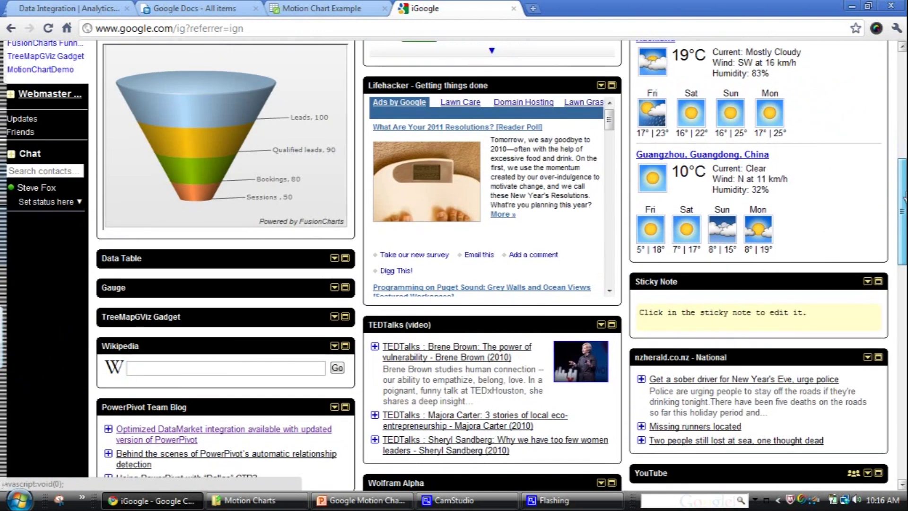
left_click(335, 287)
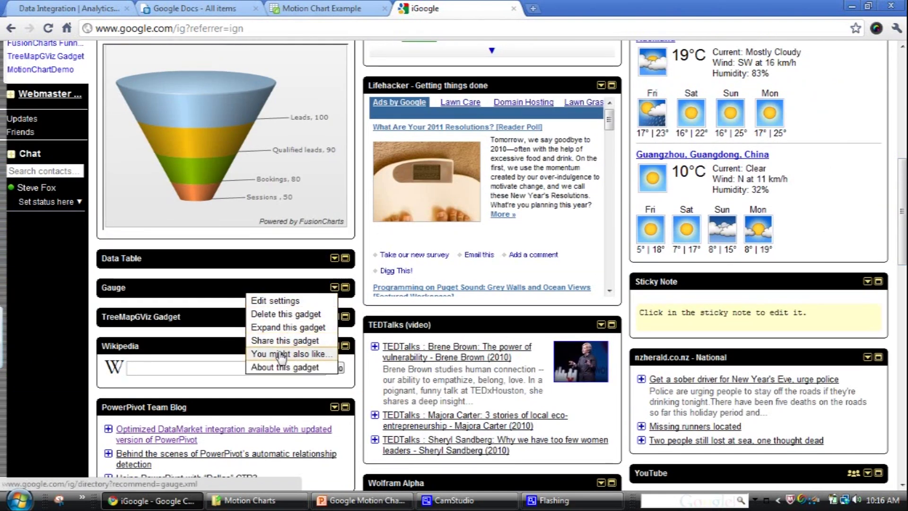
left_click(284, 332)
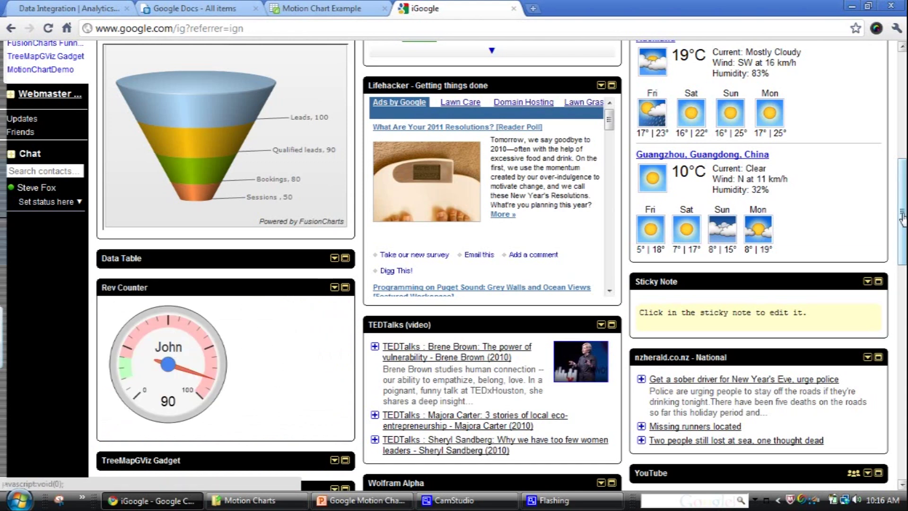
left_click_drag(903, 218, 889, 170)
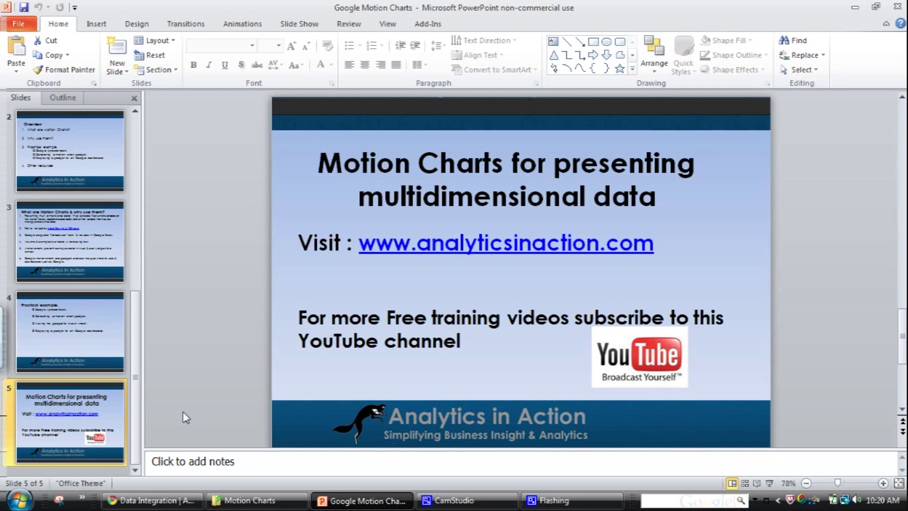
- Switch from PowerPoint to the Chrome window showing the Analytics in Action Data Integration page
left_click(156, 502)
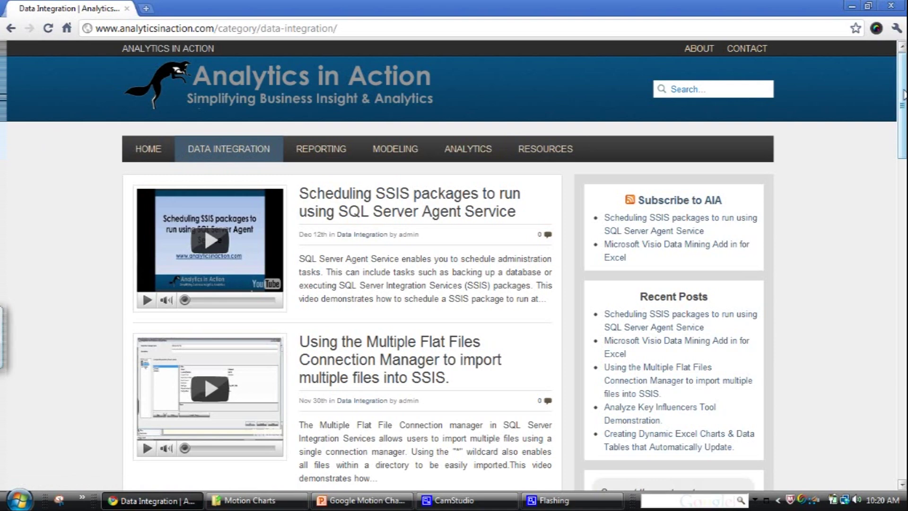
- Browse the blog's Reporting category posts, then go to the Modeling category
left_click_drag(901, 96, 871, 130)
scroll(871, 130, "up", 3)
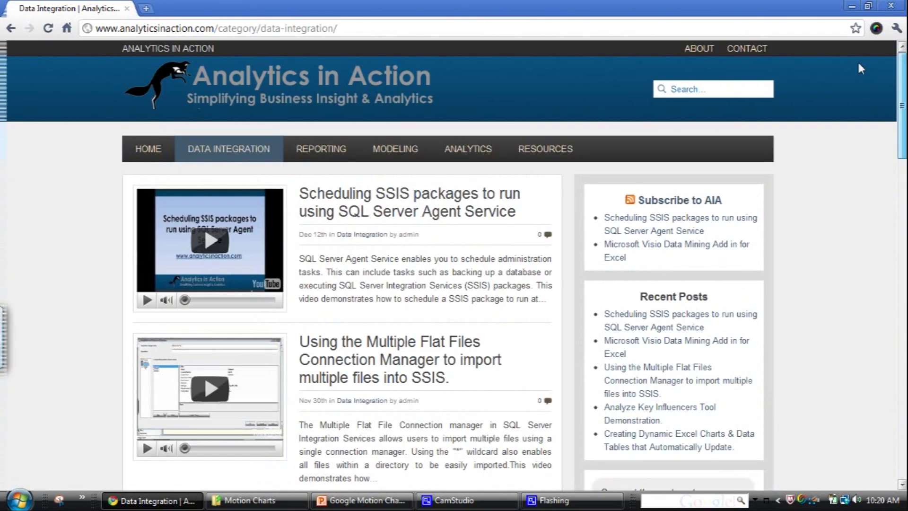
left_click(348, 154)
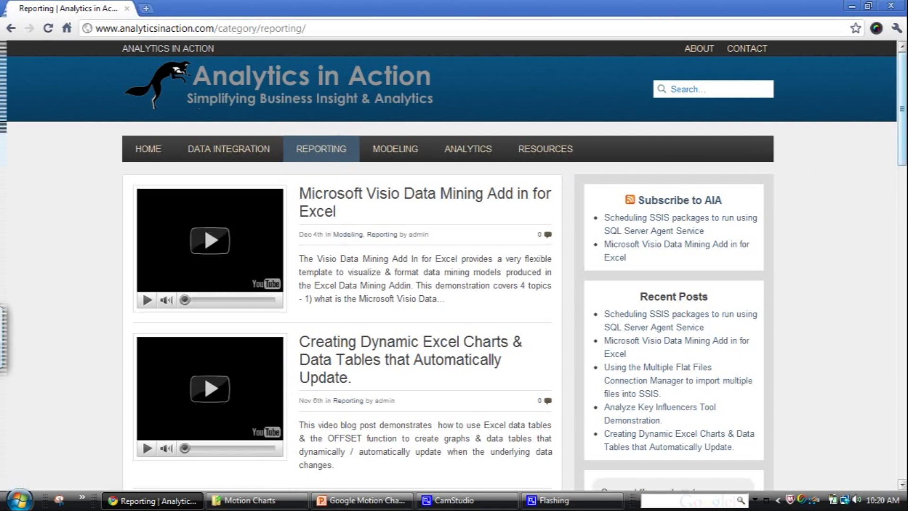
scroll(454, 265, "down", 7)
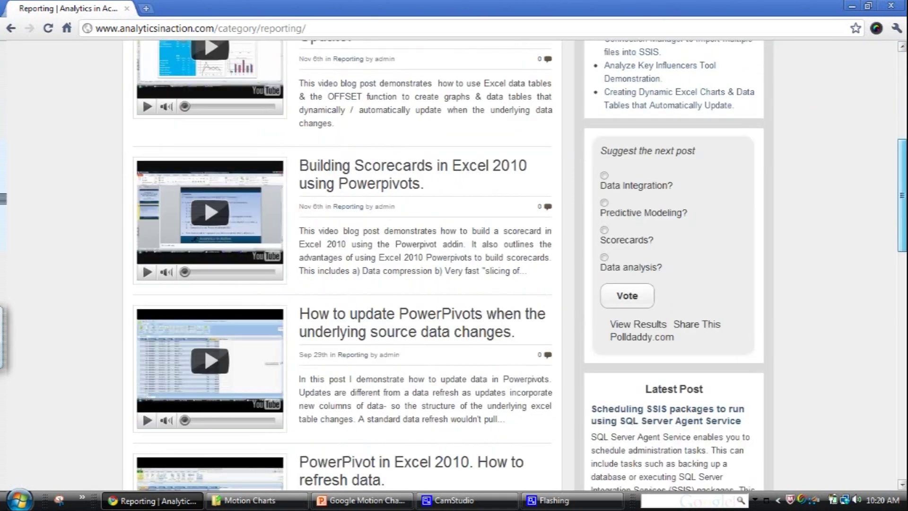
scroll(473, 129, "up", 7)
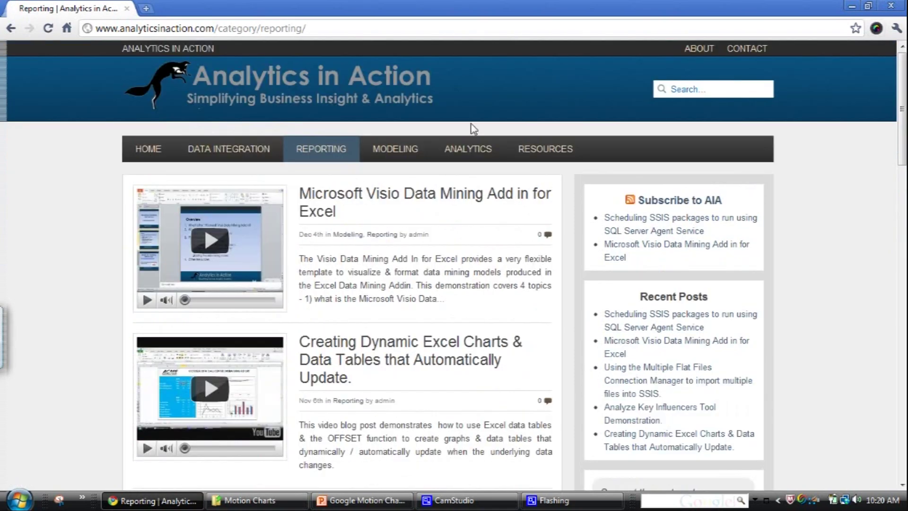
left_click(408, 152)
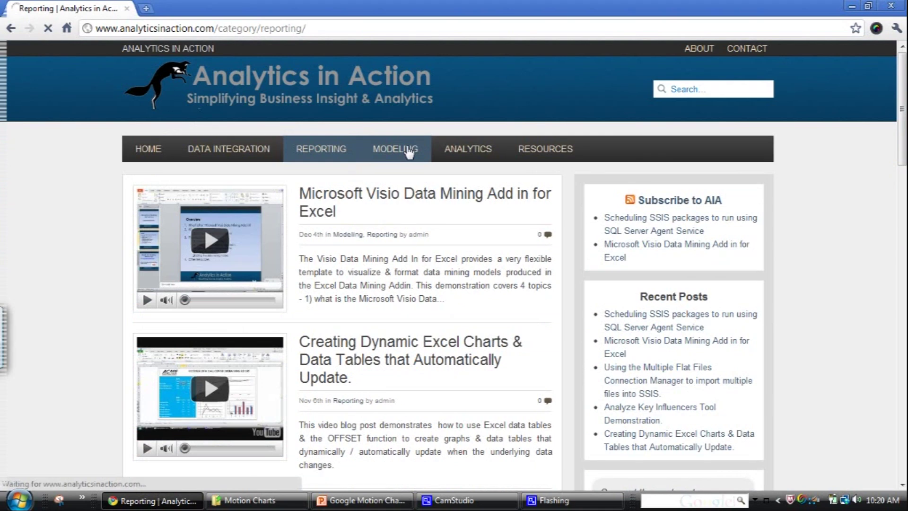